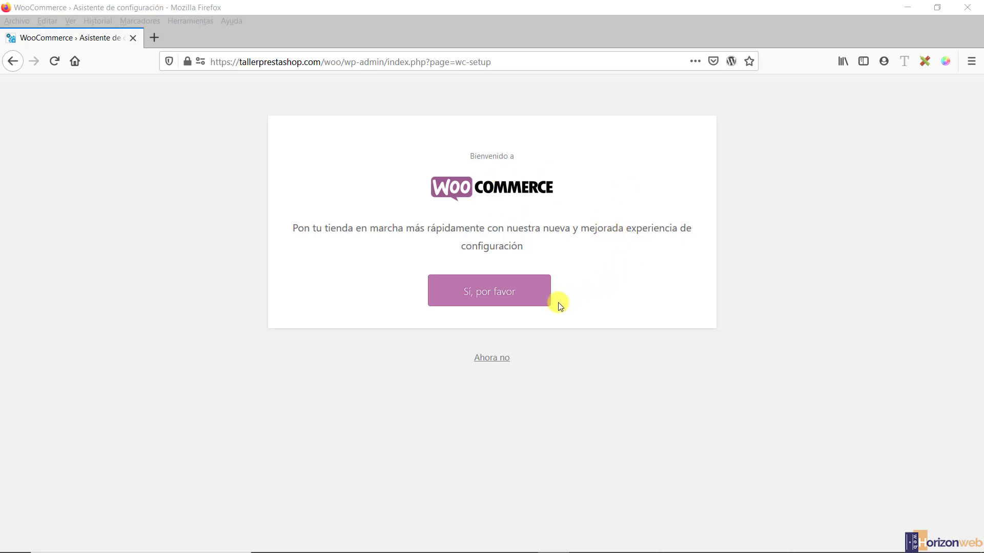
Accept the new store setup experience with 'Sí, por favor' on the welcome screen.
click(489, 297)
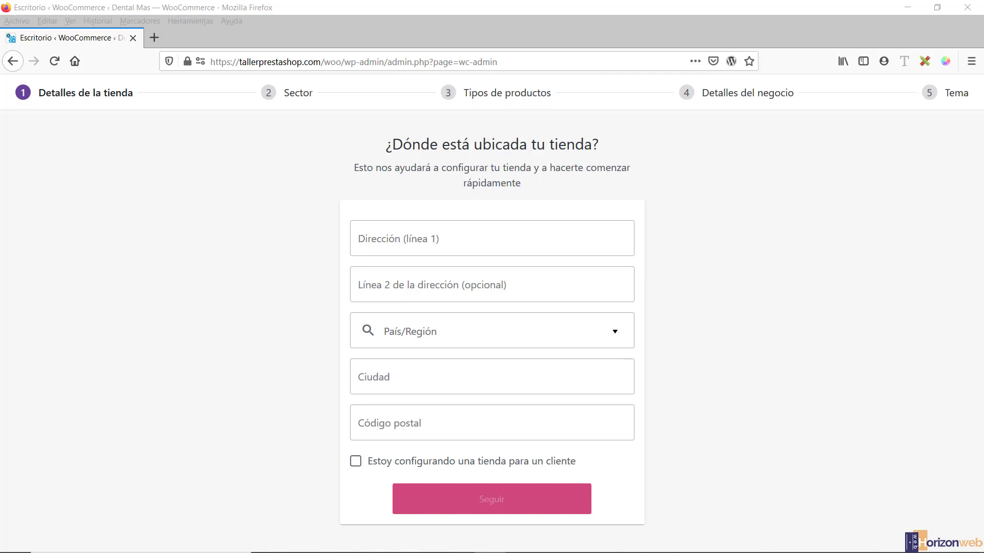
Paste the store's street address into Dirección (línea 1) and set País/Región to España -- Murcia.
click(430, 243)
text(Av. de los pinos 7 Bajo)
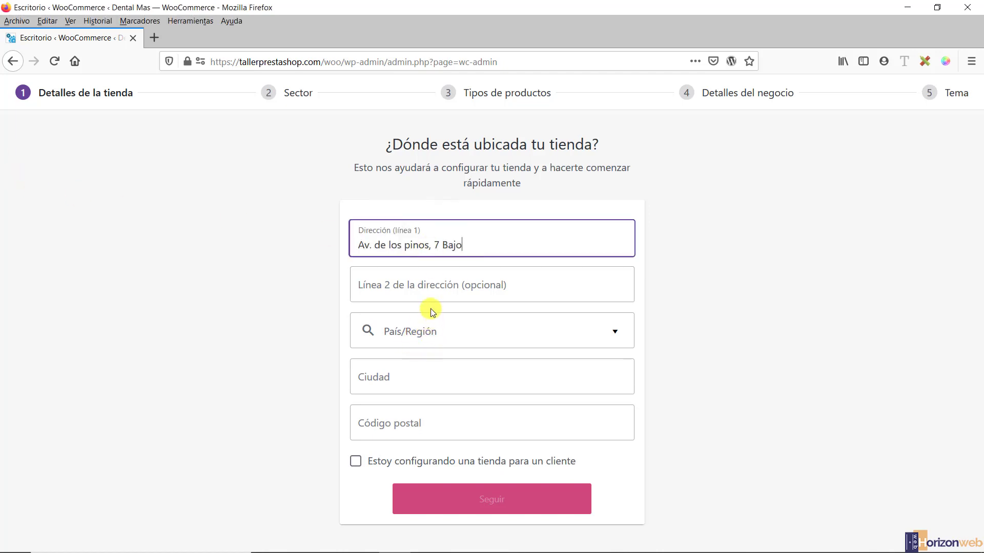
click(429, 336)
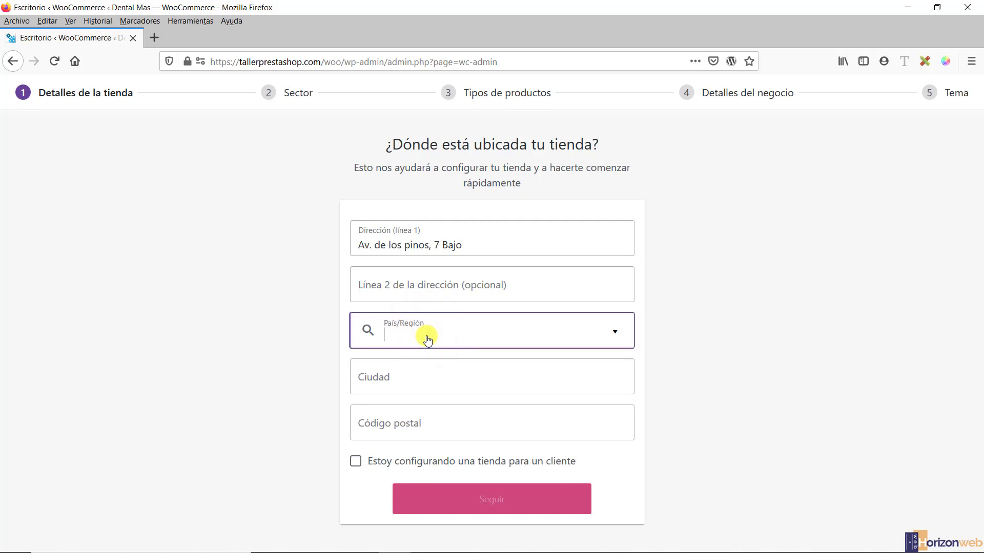
text(mur)
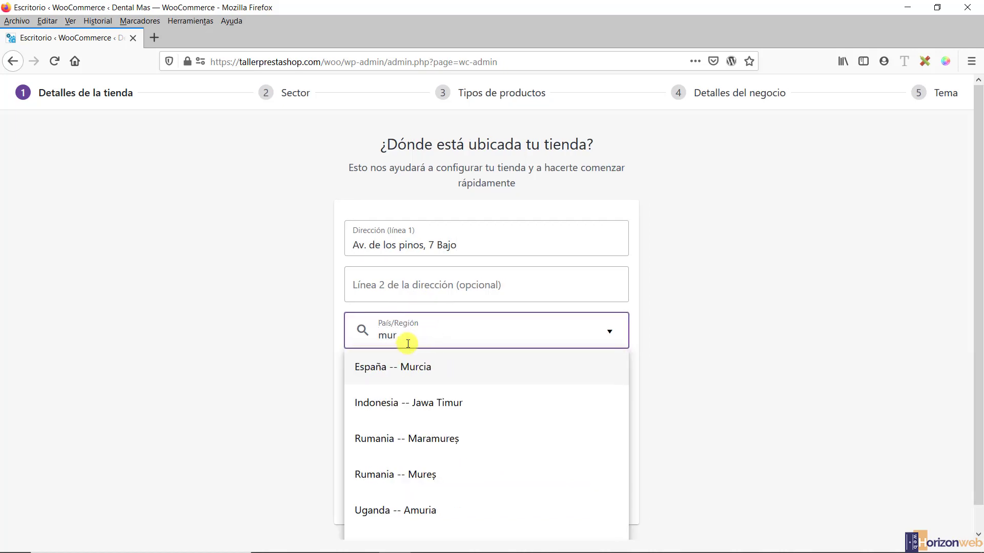
click(400, 368)
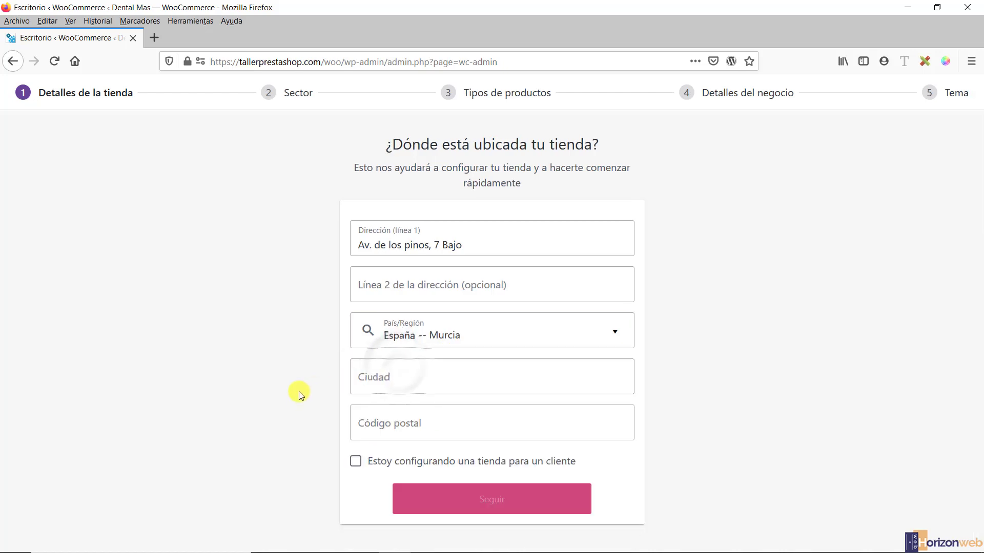
click(421, 381)
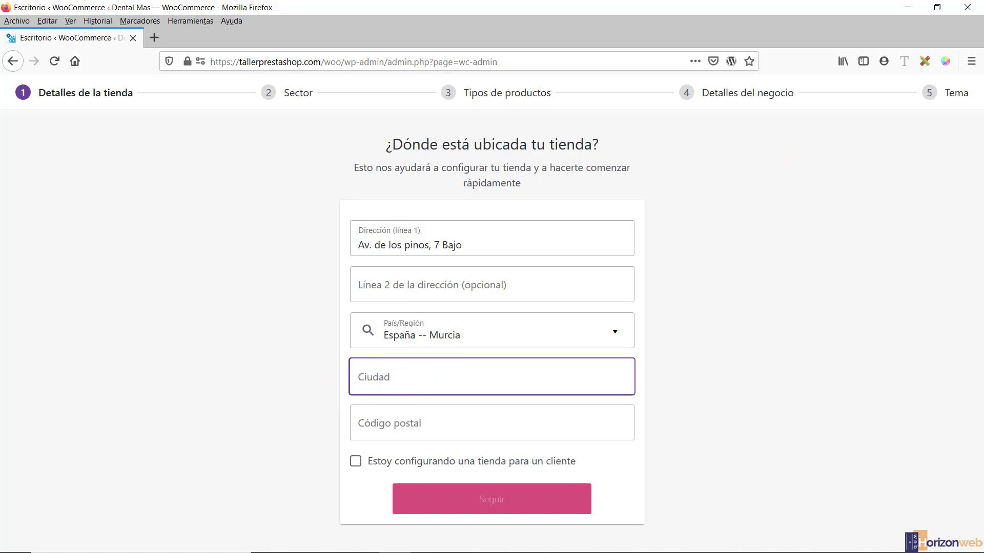
key(alt+Tab)
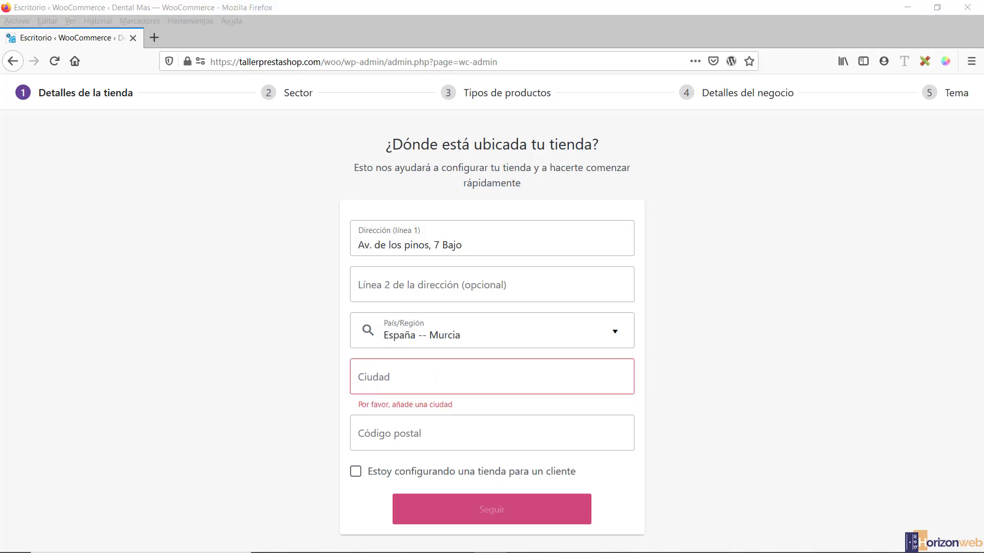
Enter Murcia as the city and 30010 as the postal code.
click(406, 378)
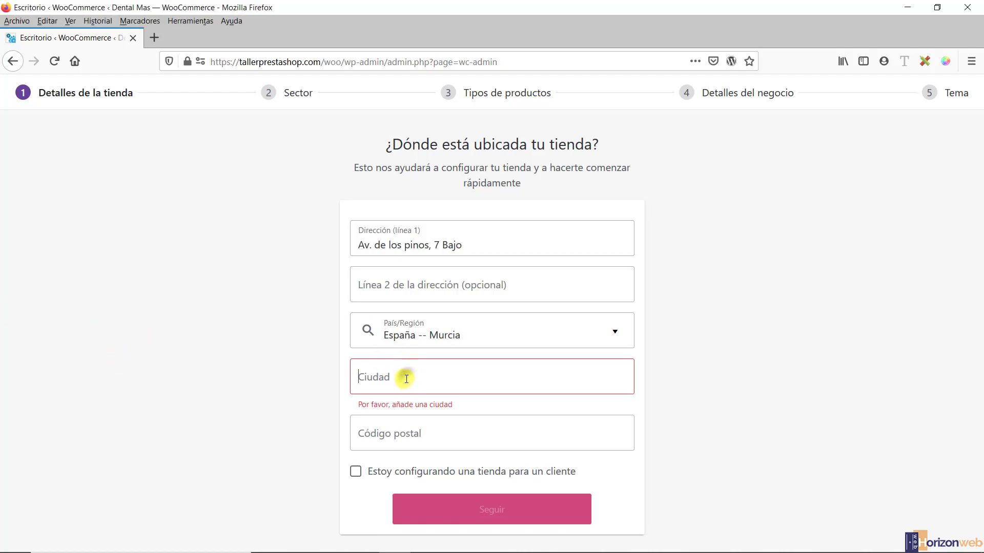
text(Murcia)
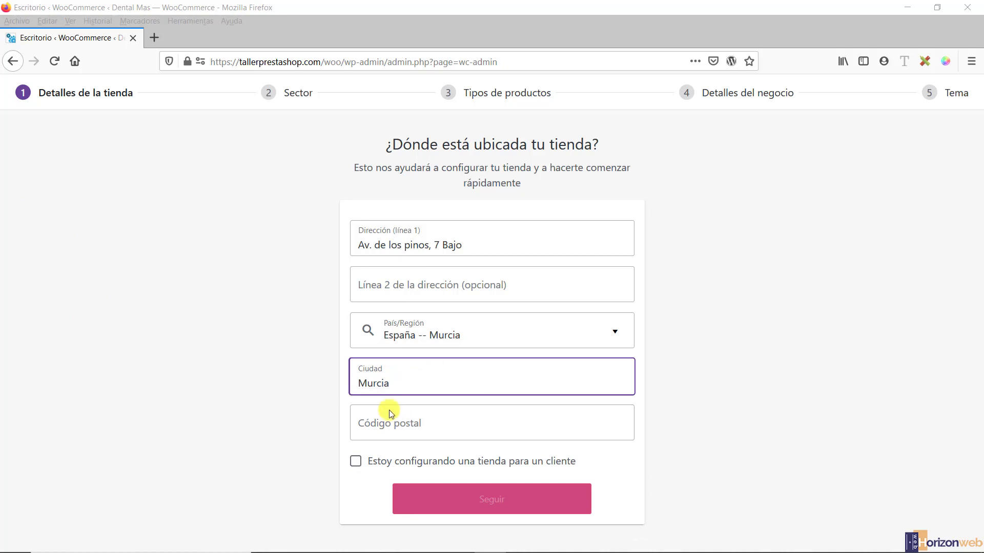
click(427, 424)
text(30010)
click(226, 373)
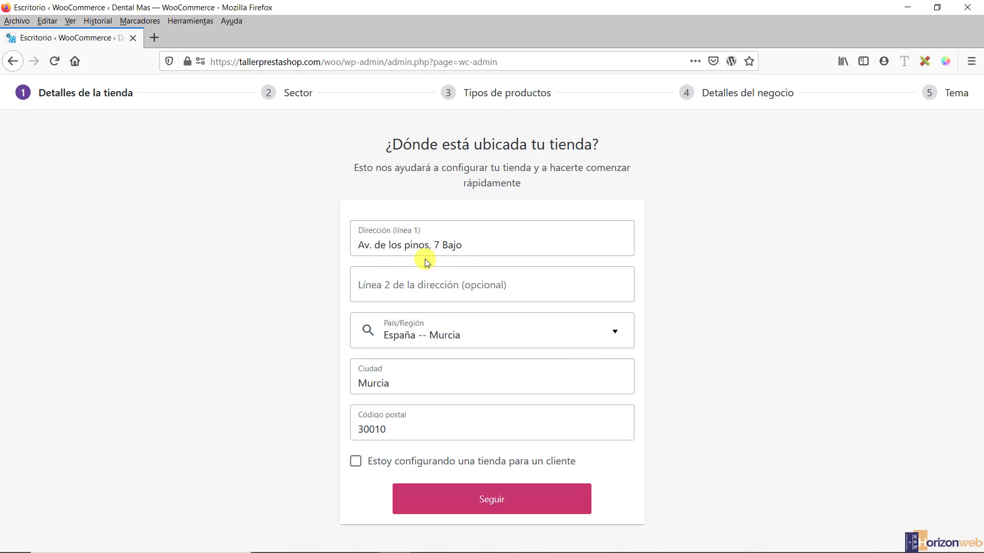
click(246, 324)
Leave the client-store checkbox unticked and submit the store location.
click(355, 461)
click(355, 461)
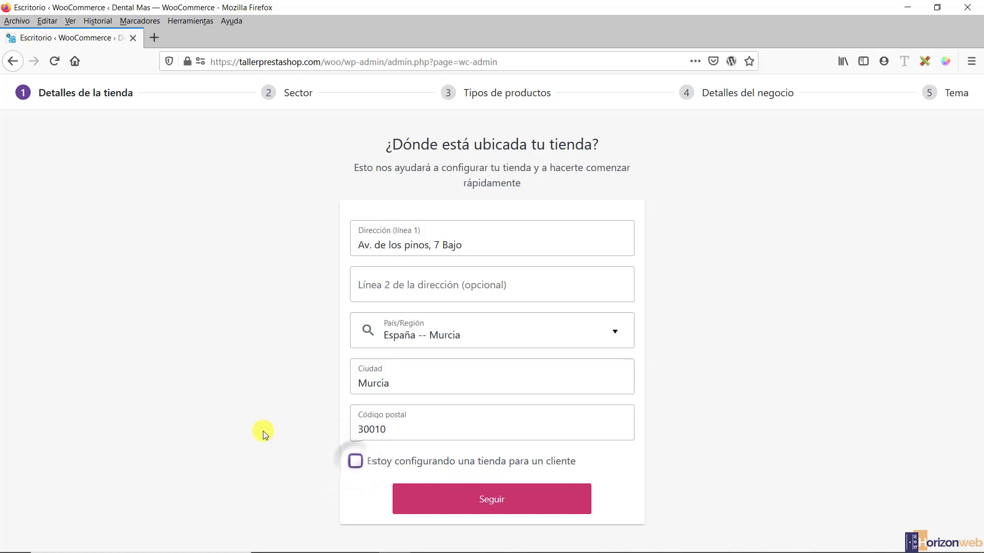
click(496, 503)
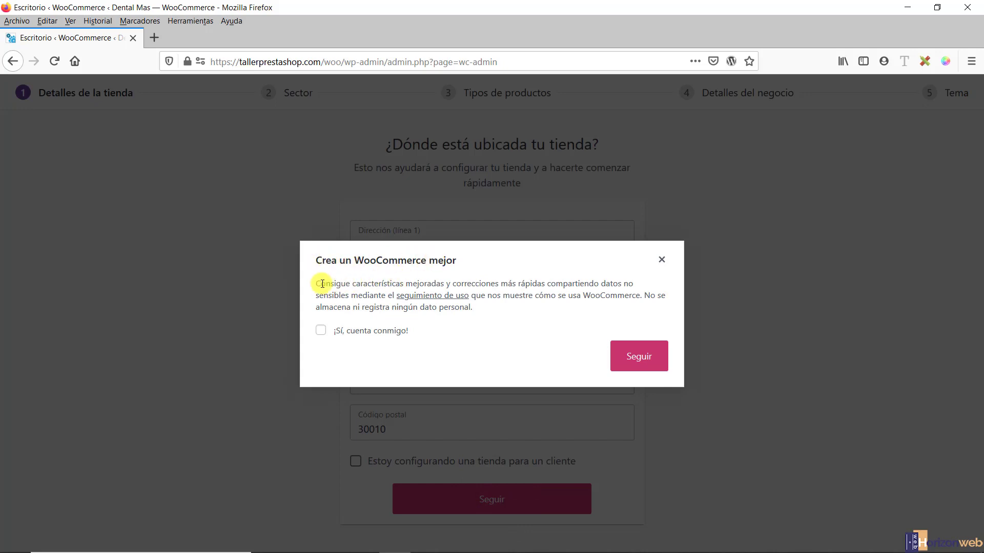
Leave '¡Sí, cuenta conmigo!' unticked in the usage-tracking prompt and continue to Sector.
drag(316, 283, 641, 299)
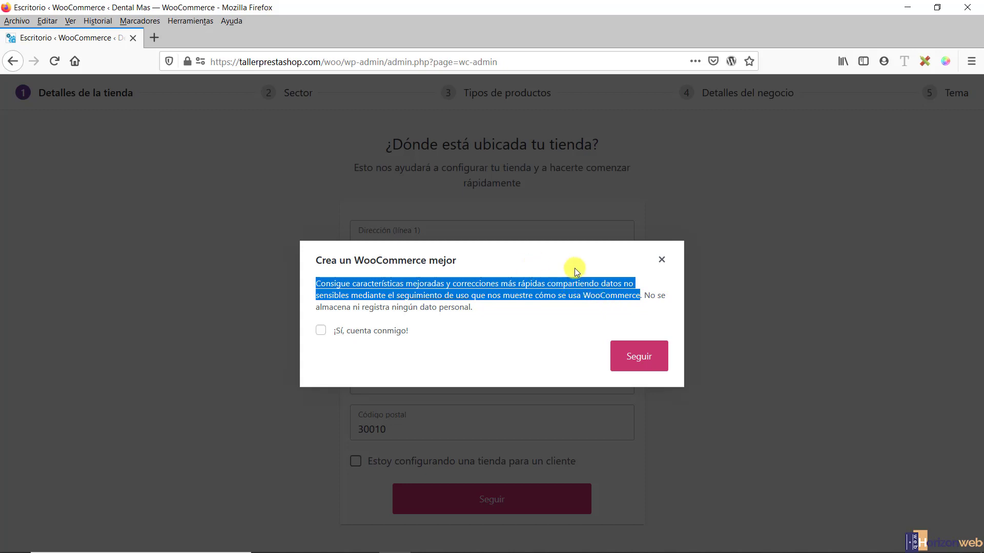
click(517, 291)
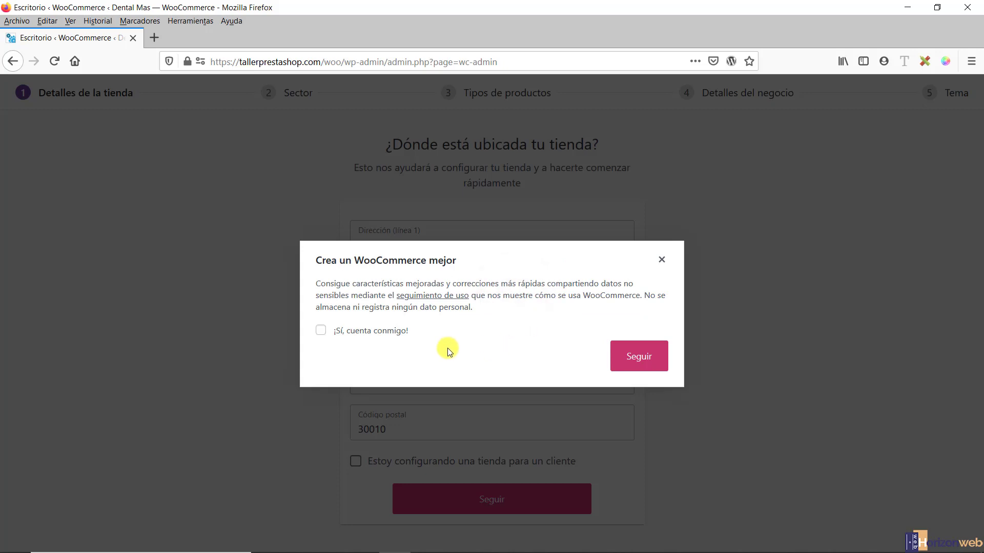
click(637, 358)
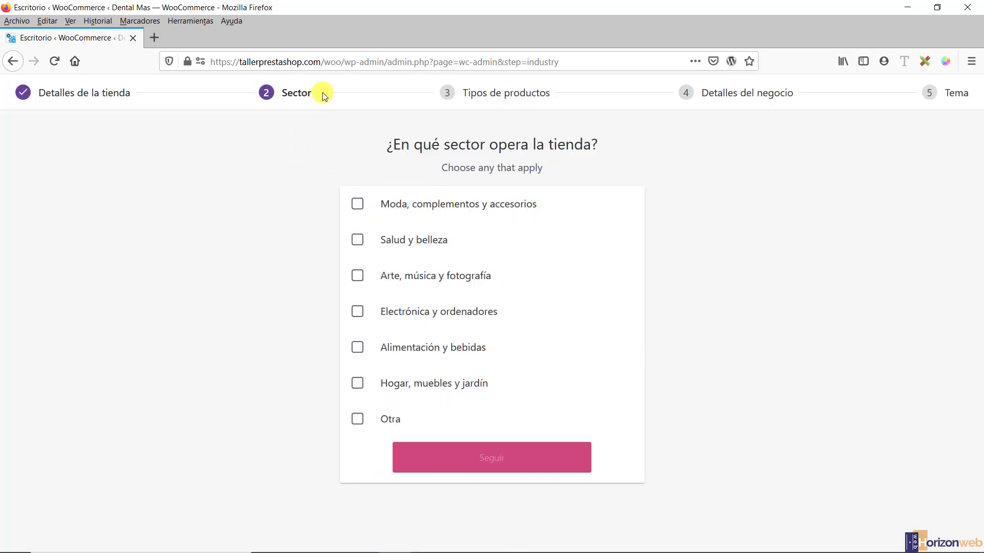
Choose 'Moda, complementos y accesorios' as the sector and continue to product types.
click(295, 96)
click(357, 203)
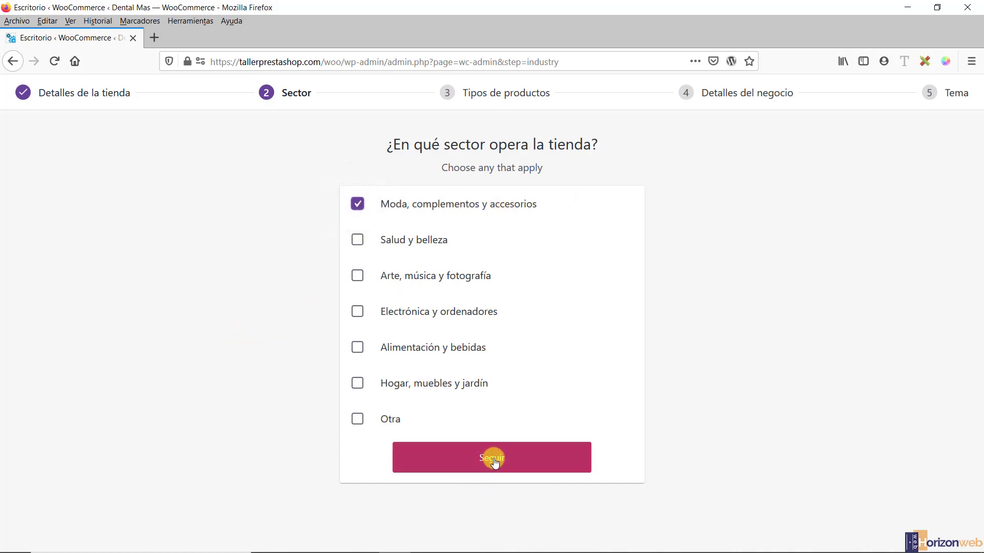
click(493, 459)
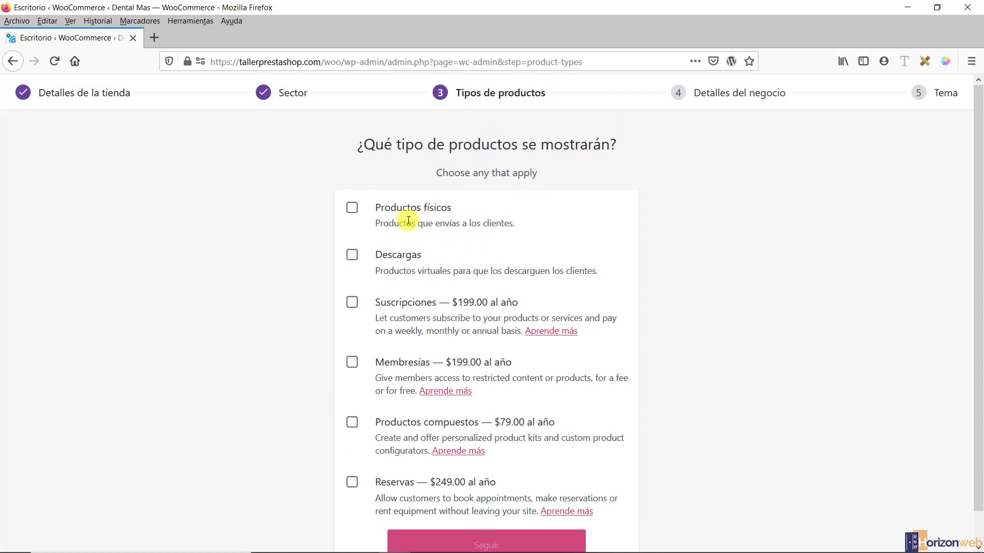
Tick Productos físicos and Descargas as the store's product types.
click(374, 217)
drag(461, 209, 379, 213)
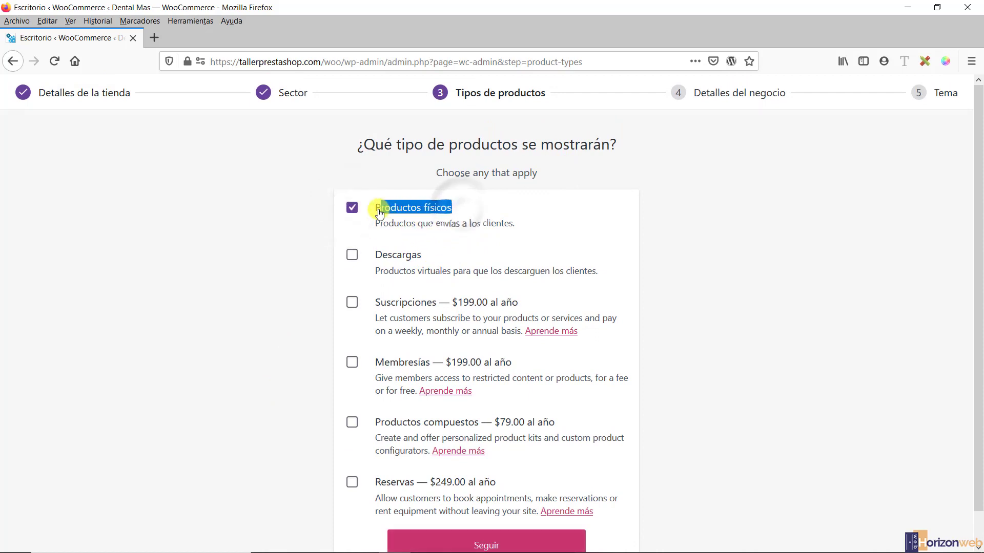
click(352, 255)
drag(429, 261, 309, 271)
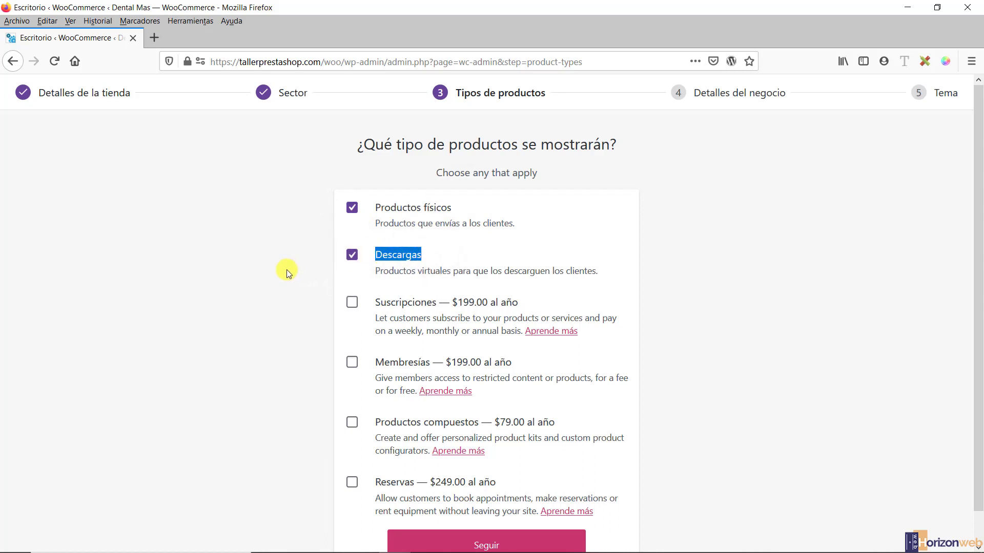
click(287, 270)
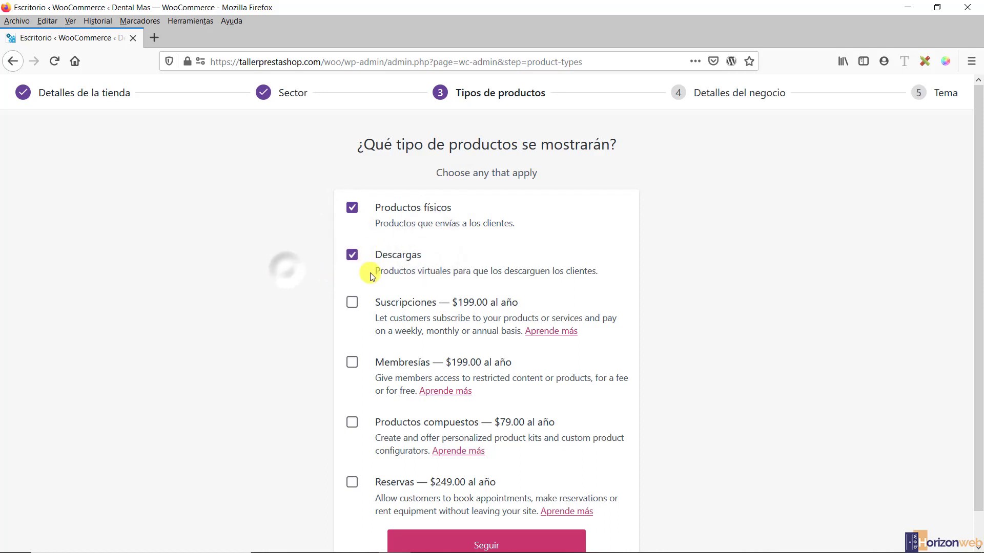
drag(378, 270, 608, 278)
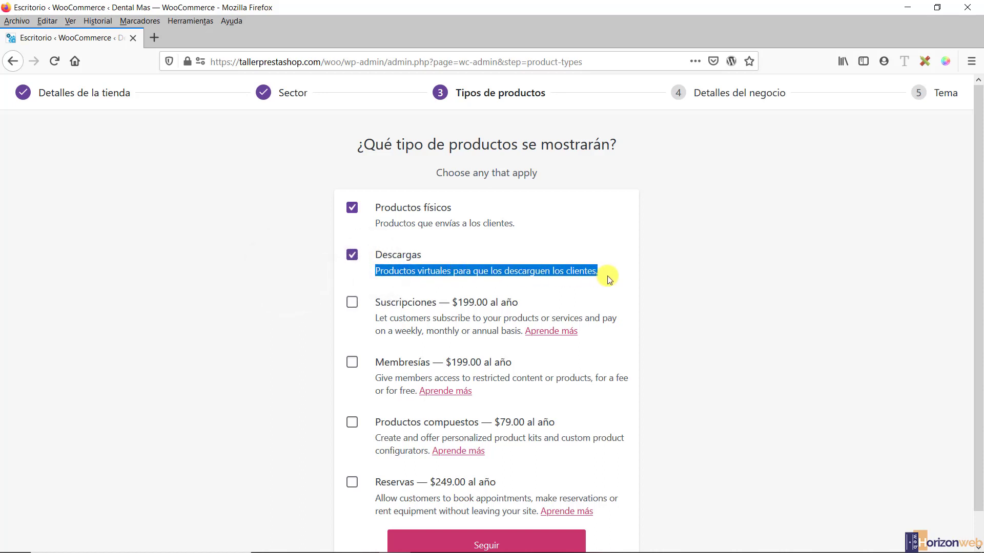
click(672, 271)
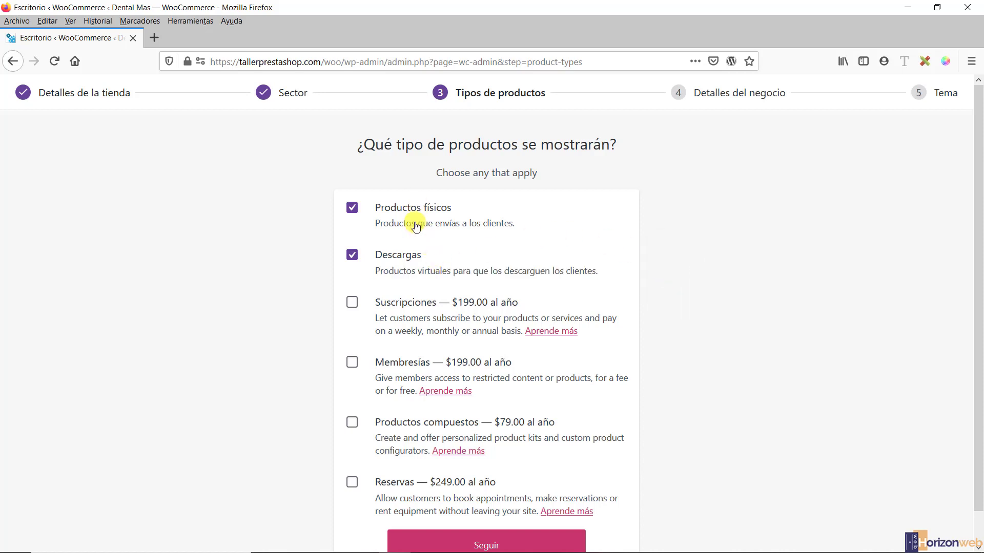
drag(607, 272, 386, 252)
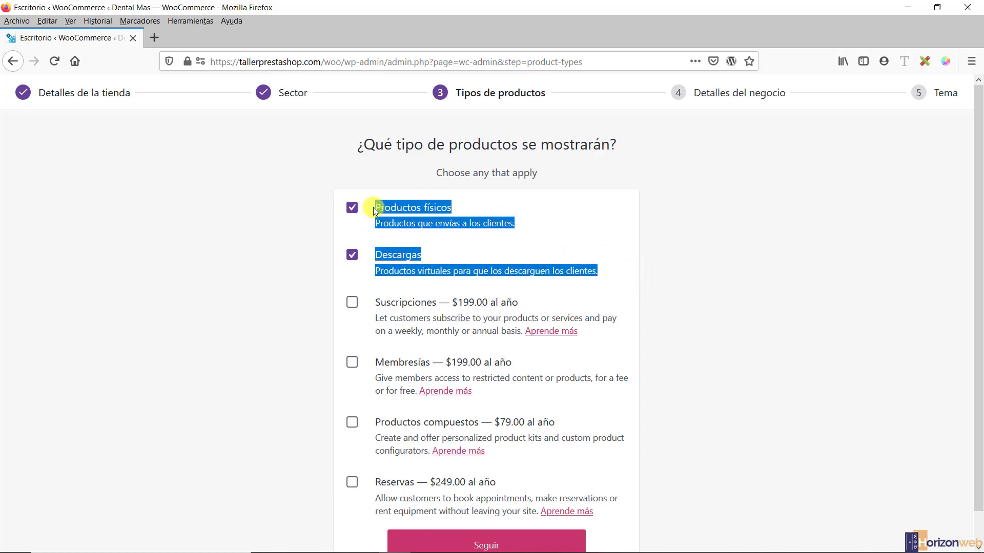
click(709, 248)
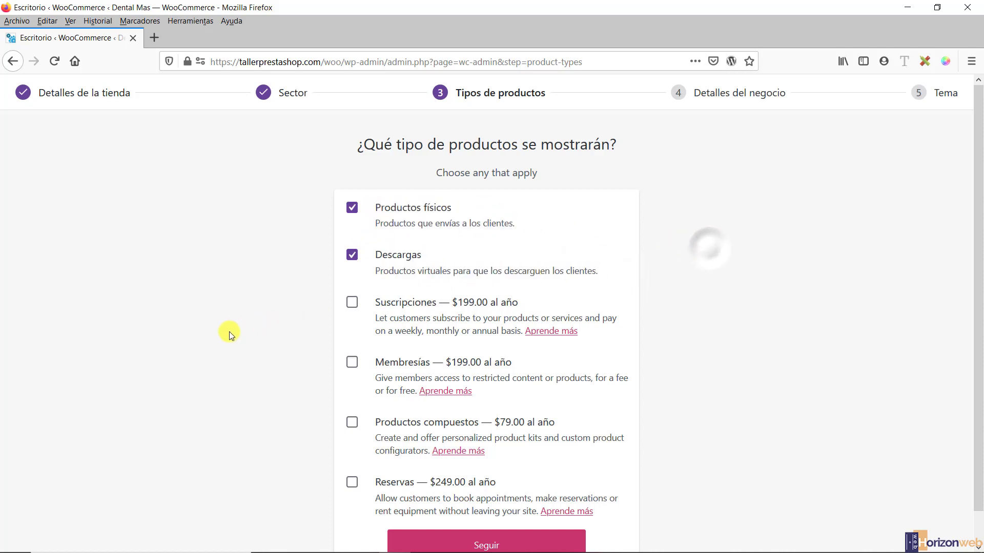
scroll(439, 285, down, 2)
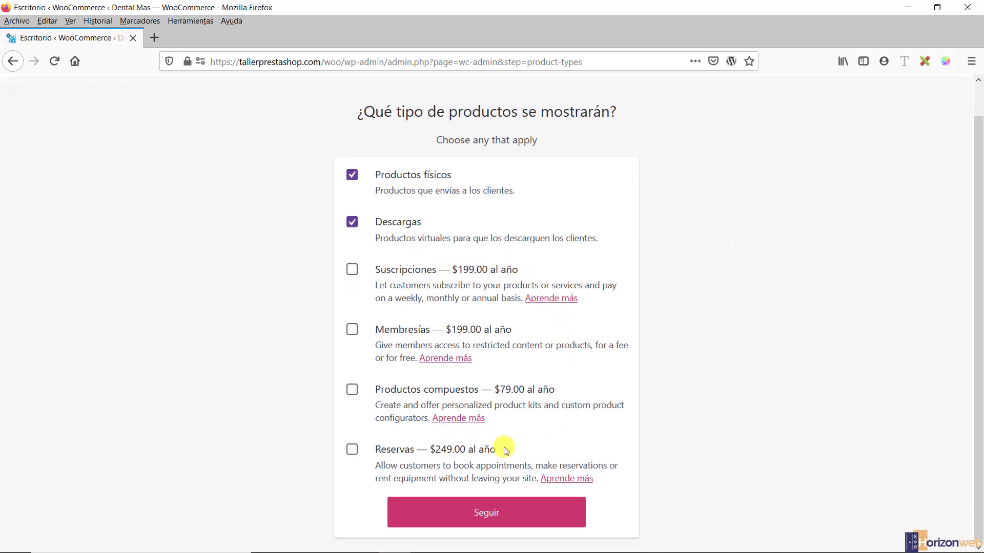
scroll(409, 360, up, 1)
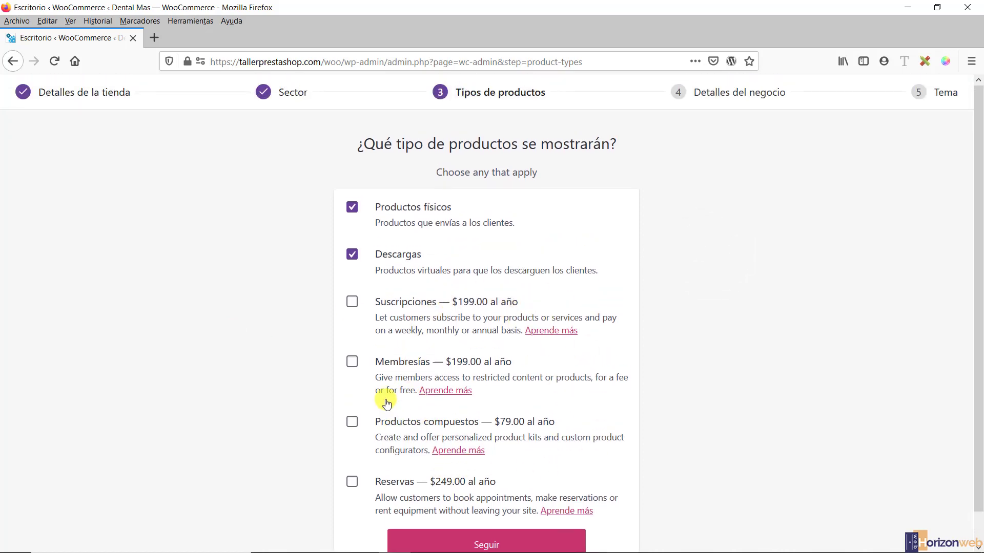
scroll(410, 431, down, 1)
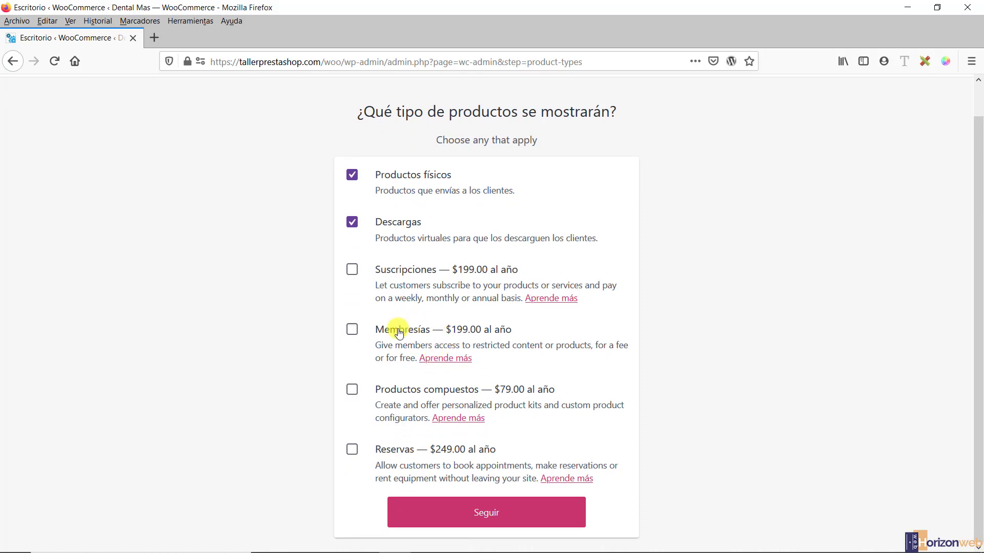
Open the Membresías ($199.00 al año) 'Aprende más' page in a new tab and view it.
right_click(450, 361)
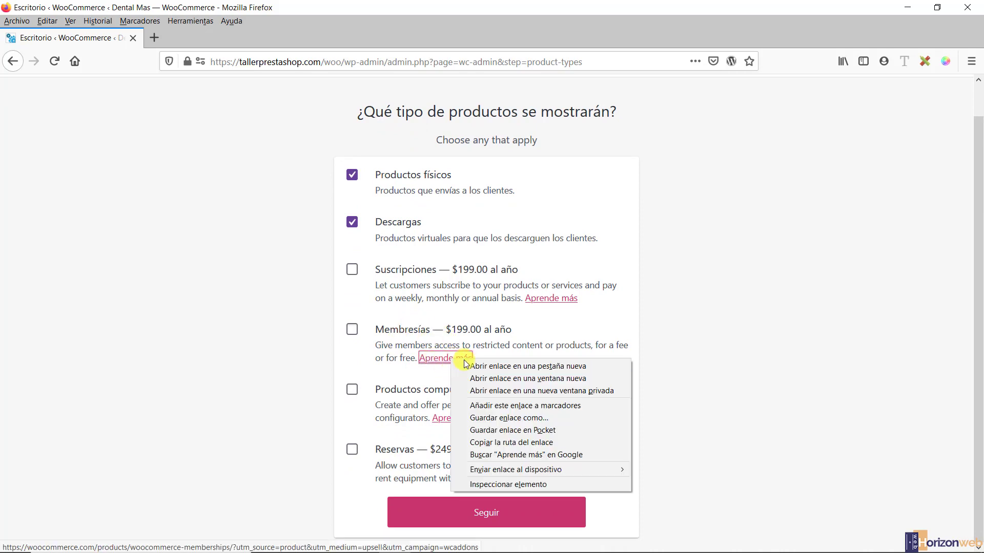
click(471, 366)
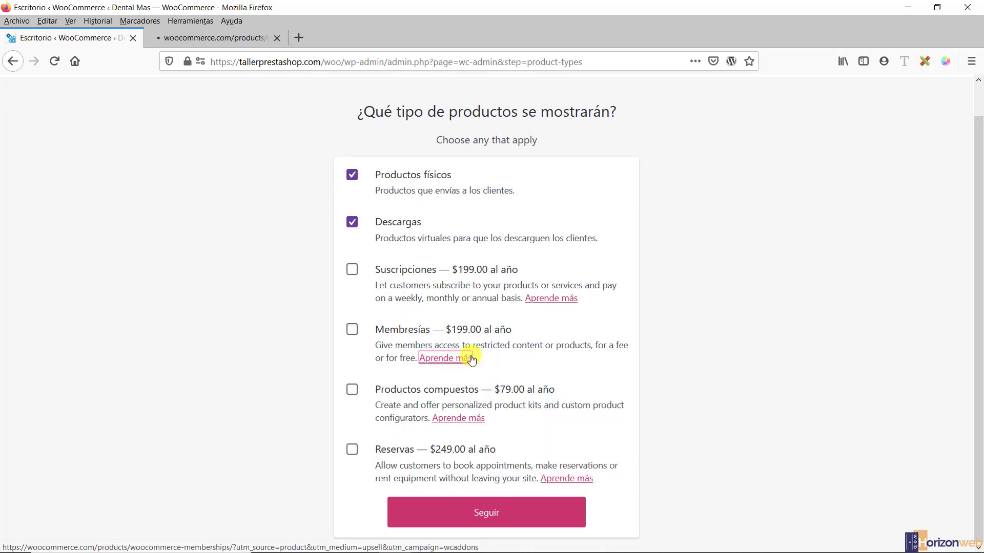
drag(446, 334, 517, 333)
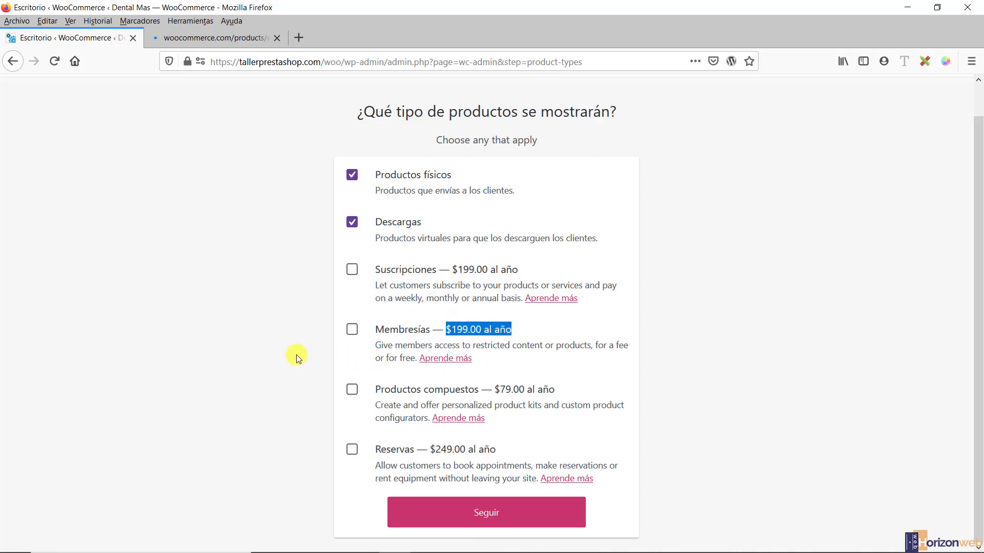
click(248, 340)
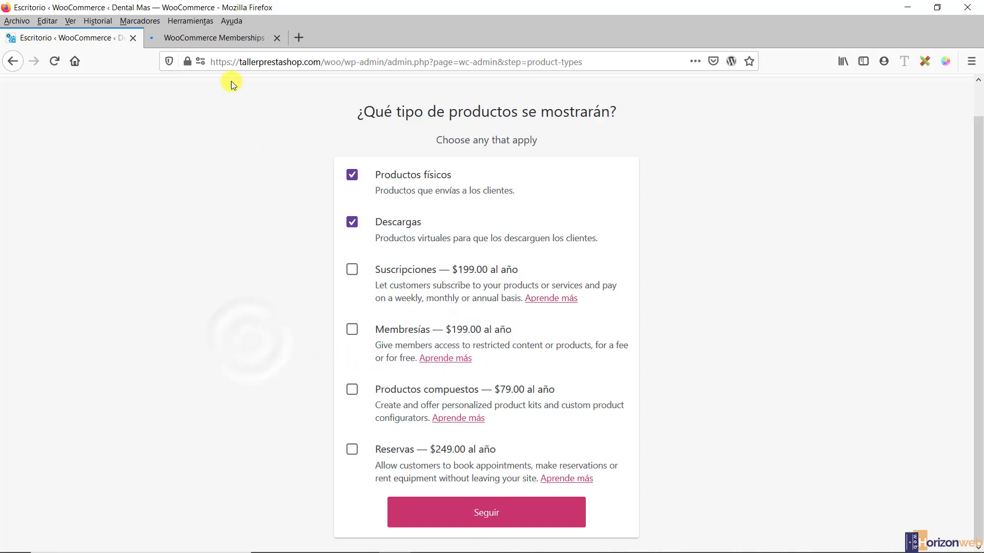
click(229, 40)
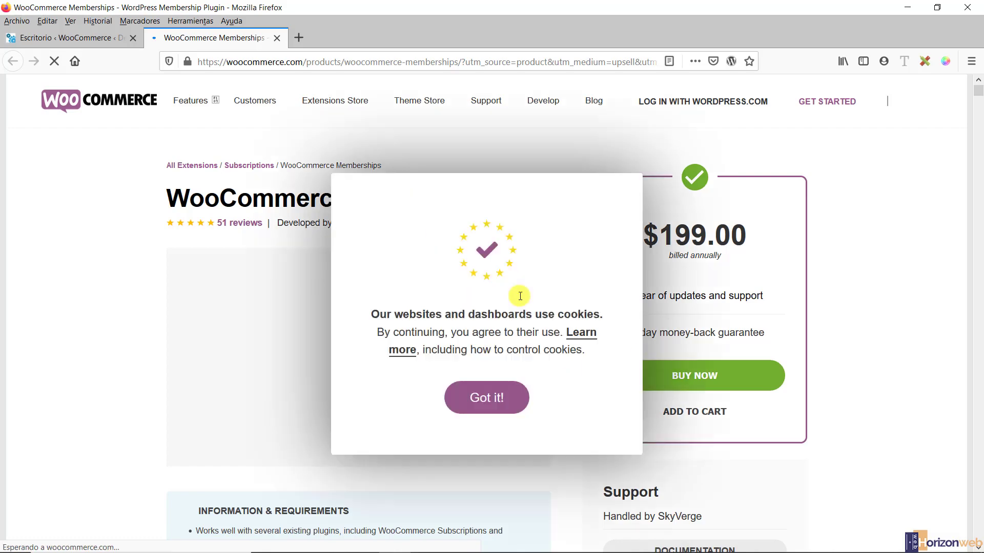
Close the WooCommerce Memberships tab to return to the product-types step.
click(277, 39)
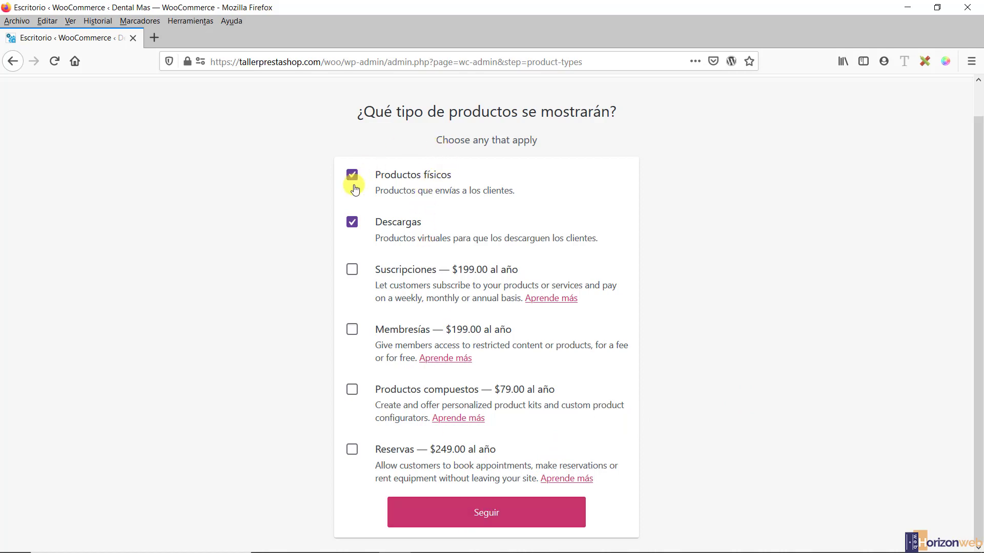
Continue to business details and answer 'Aún no tengo productos.' for how many products.
click(465, 519)
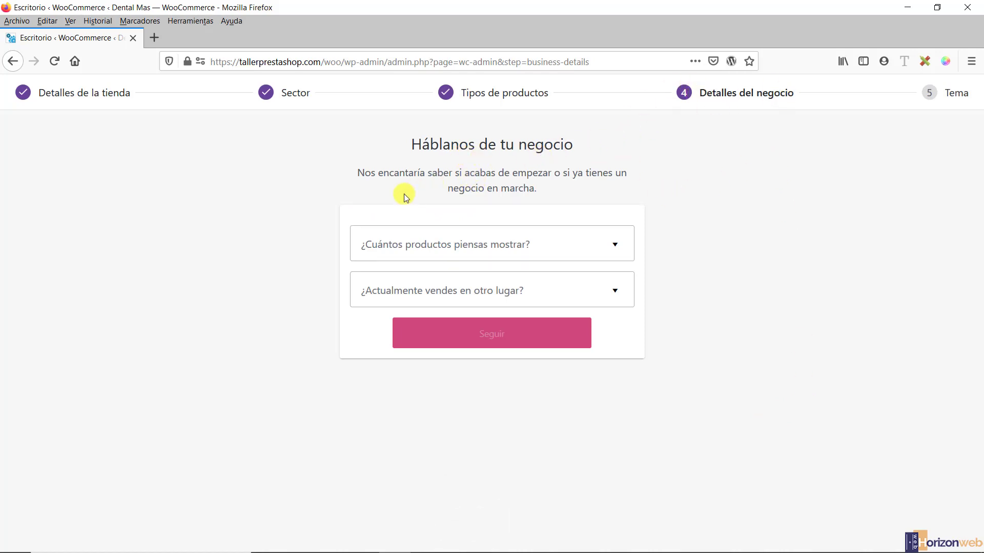
click(502, 255)
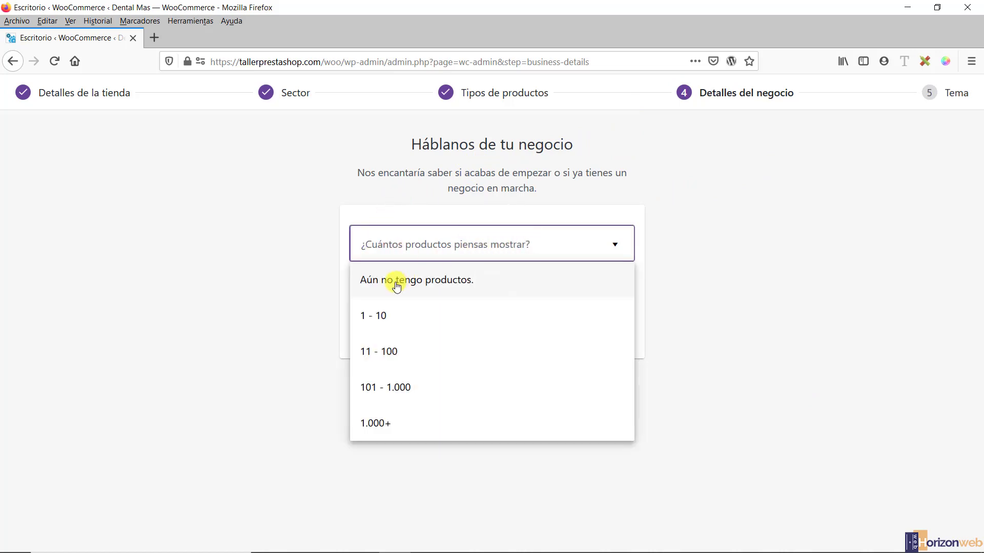
click(439, 285)
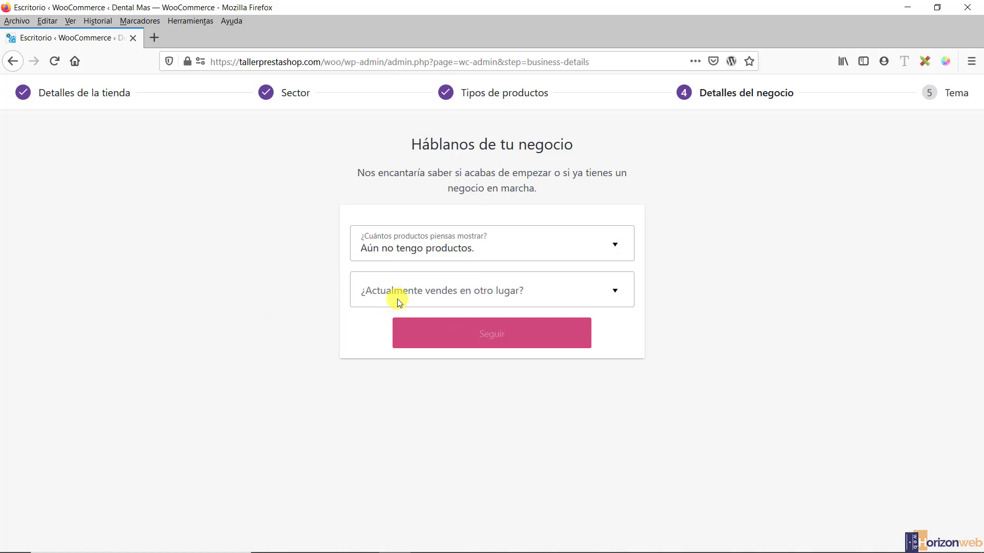
click(423, 288)
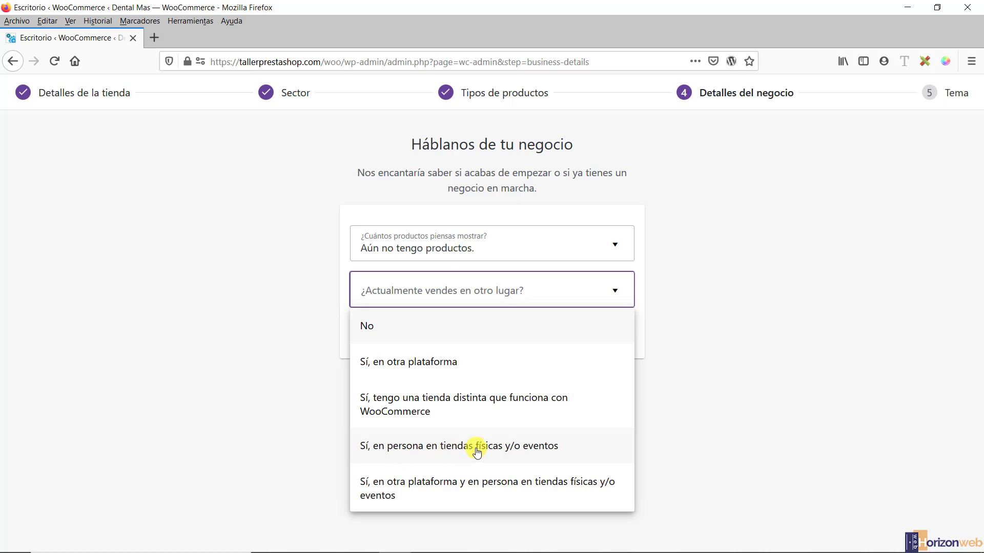
click(386, 336)
Answer 'No' to selling elsewhere, turn off Facebook, MailChimp and Google Ads add-ons, and continue.
click(385, 336)
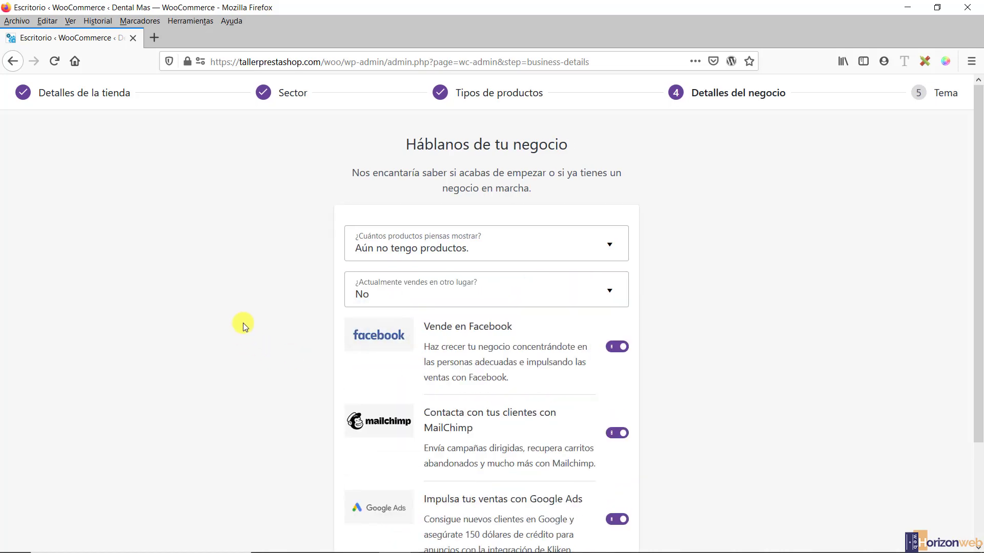
scroll(257, 364, down, 3)
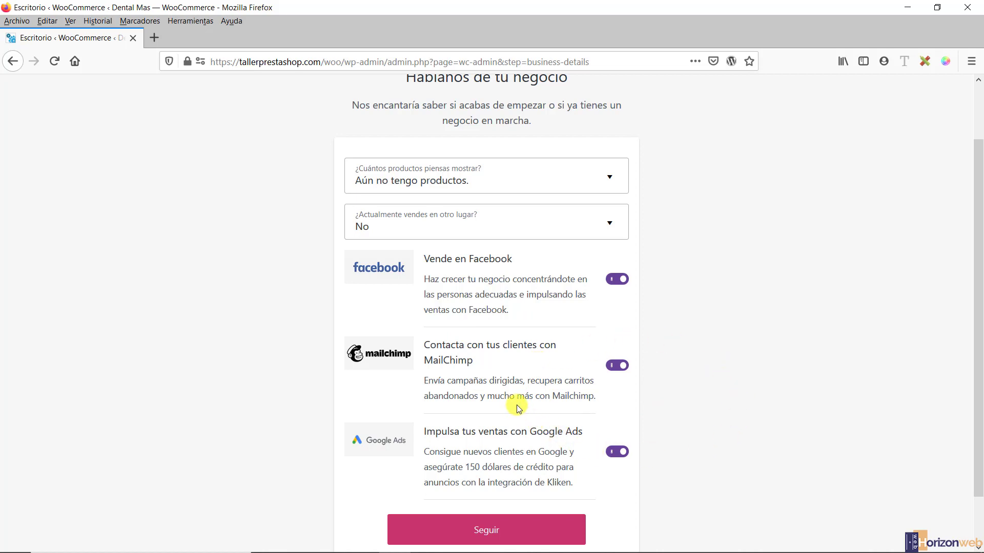
click(617, 281)
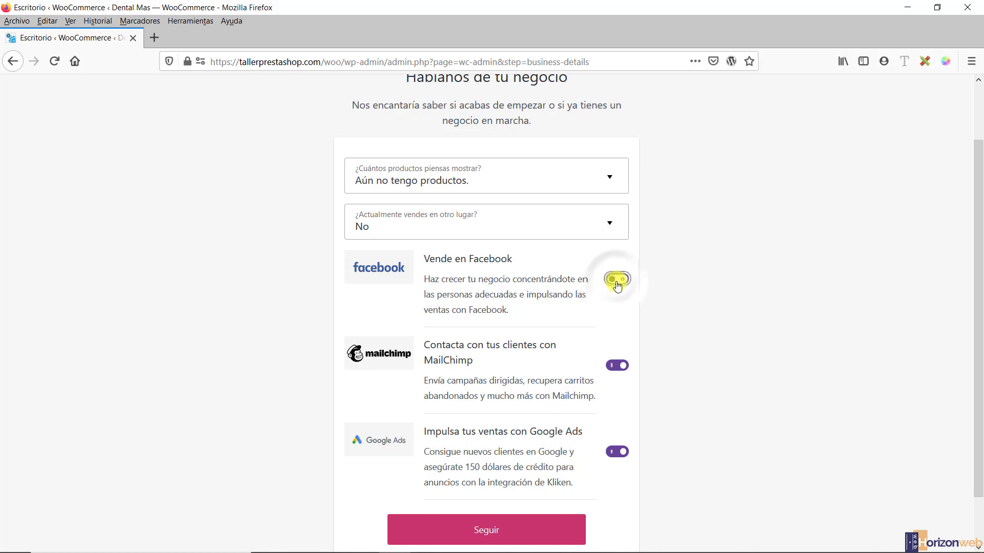
click(617, 366)
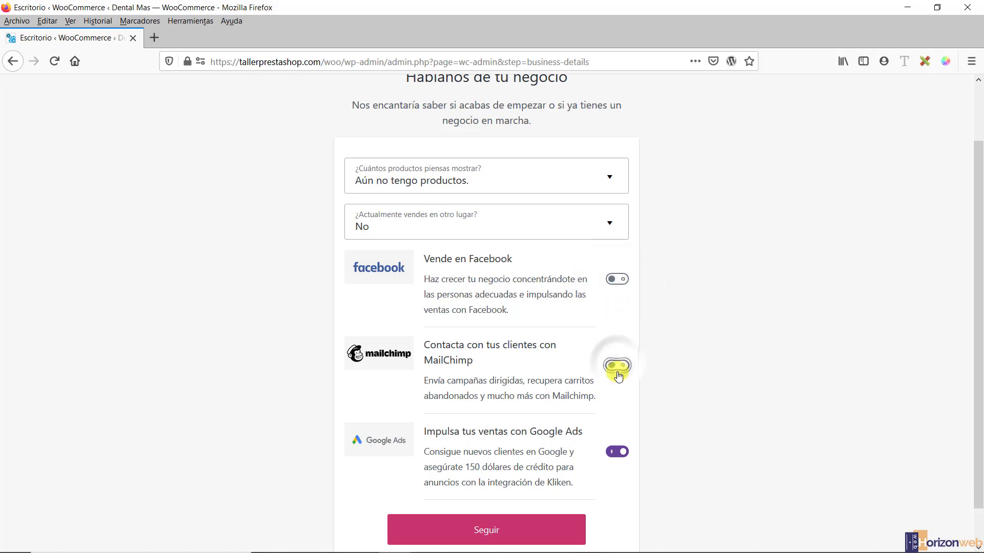
click(619, 452)
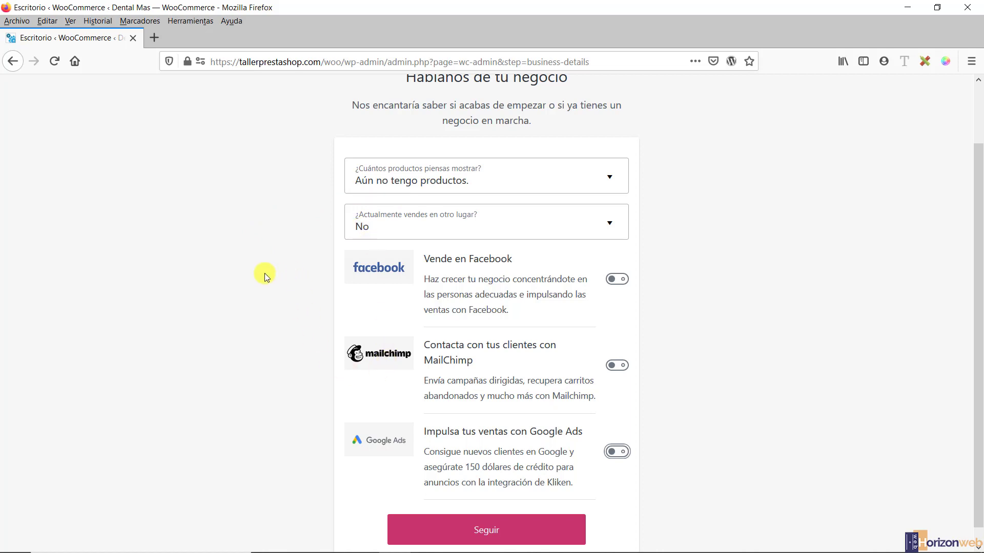
scroll(263, 273, down, 1)
click(497, 516)
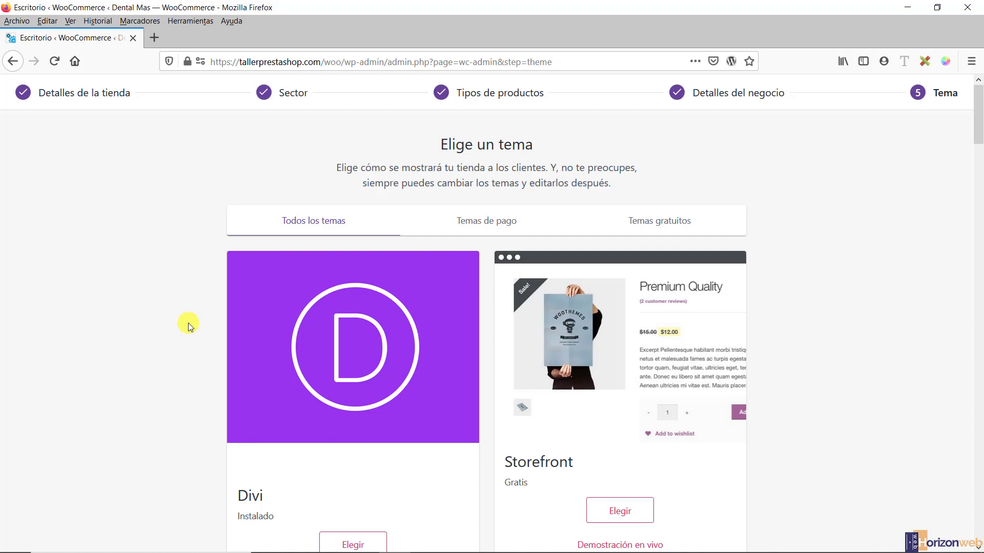
scroll(189, 323, down, 2)
drag(979, 124, 980, 517)
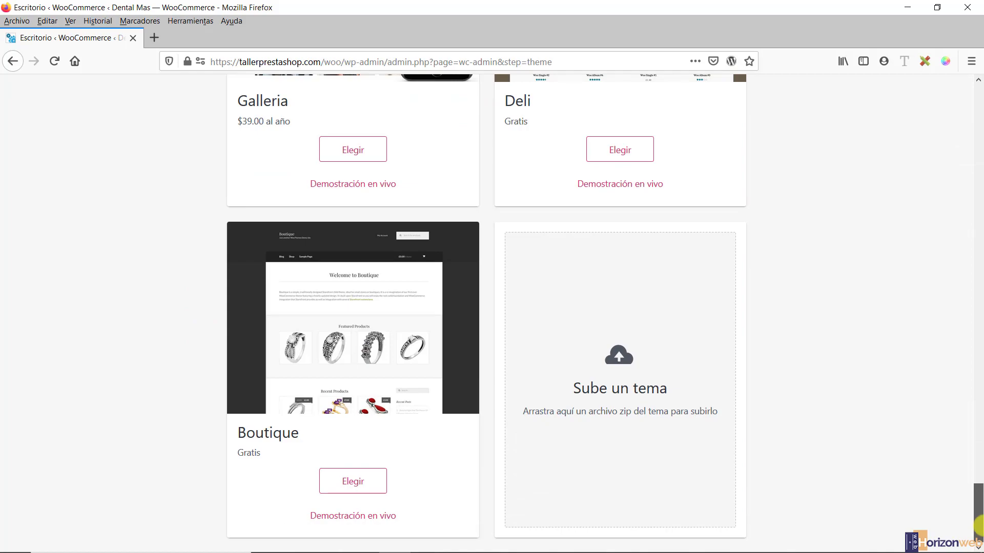
drag(978, 526, 978, 100)
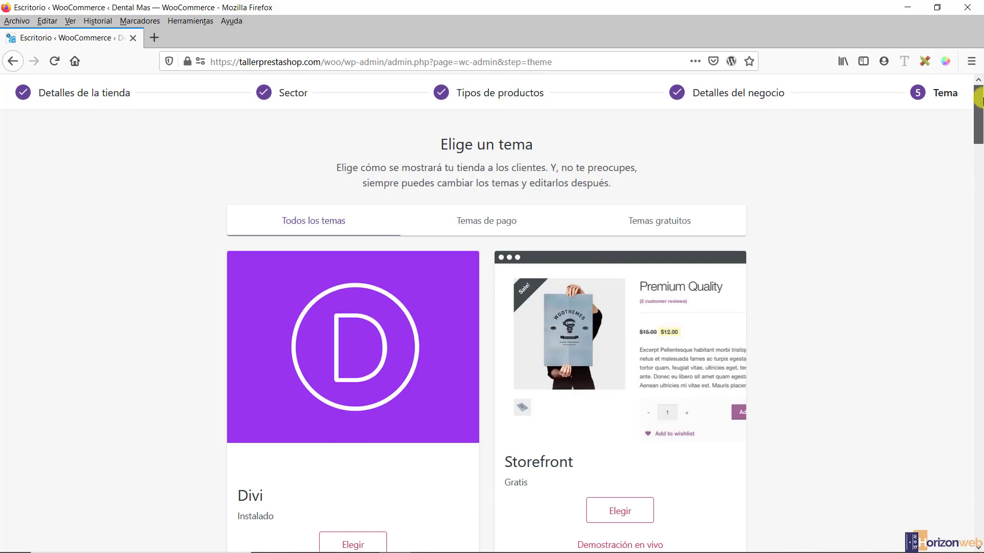
scroll(341, 349, down, 1)
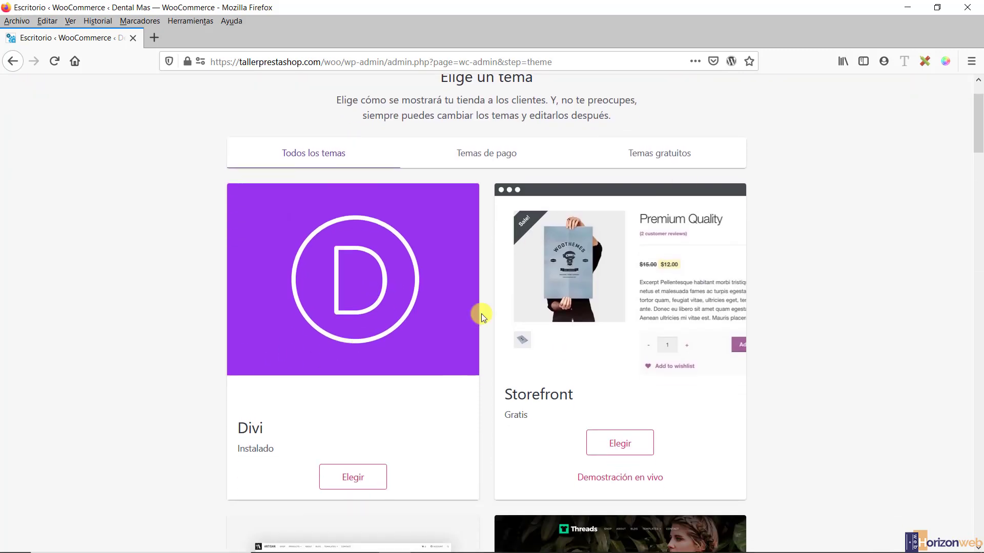
drag(970, 138, 978, 102)
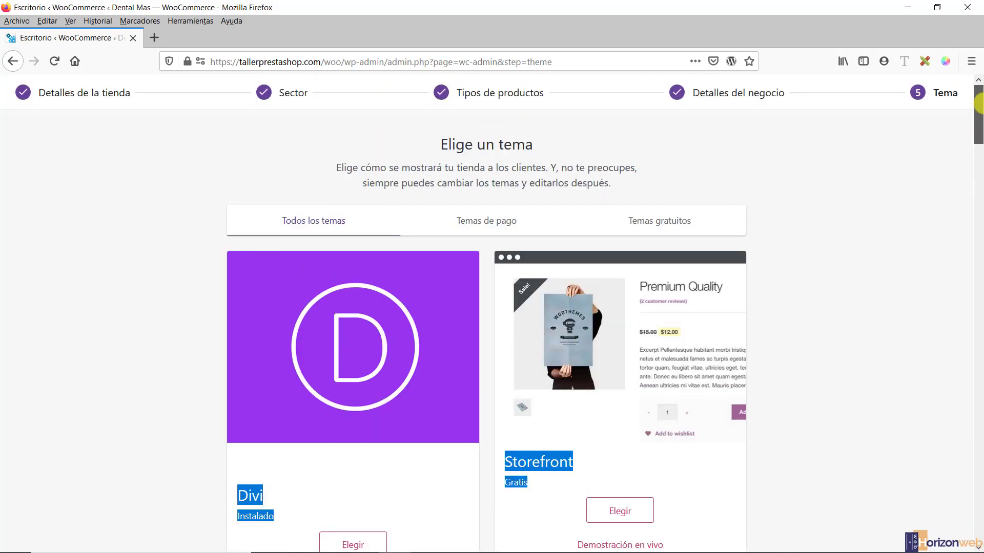
click(846, 299)
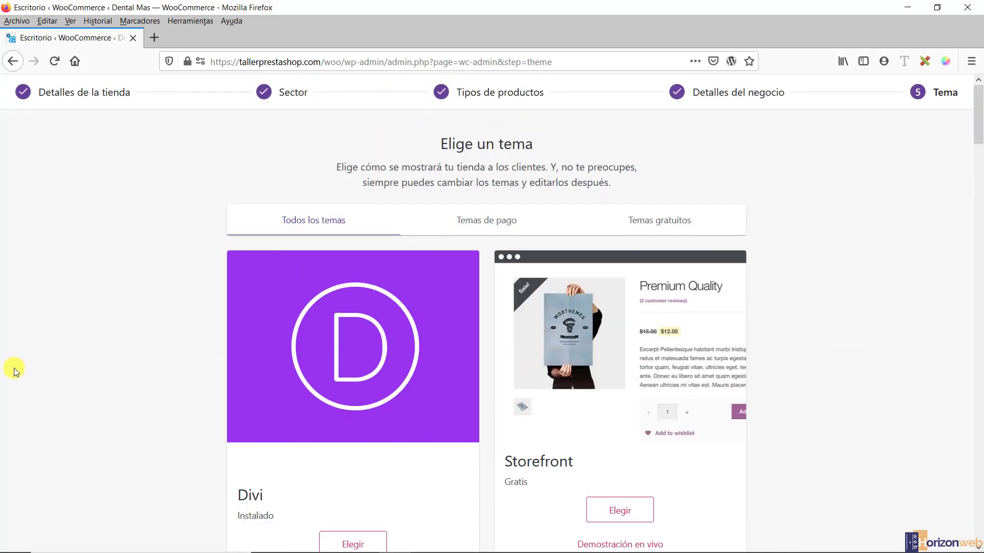
scroll(14, 368, down, 2)
scroll(239, 331, down, 2)
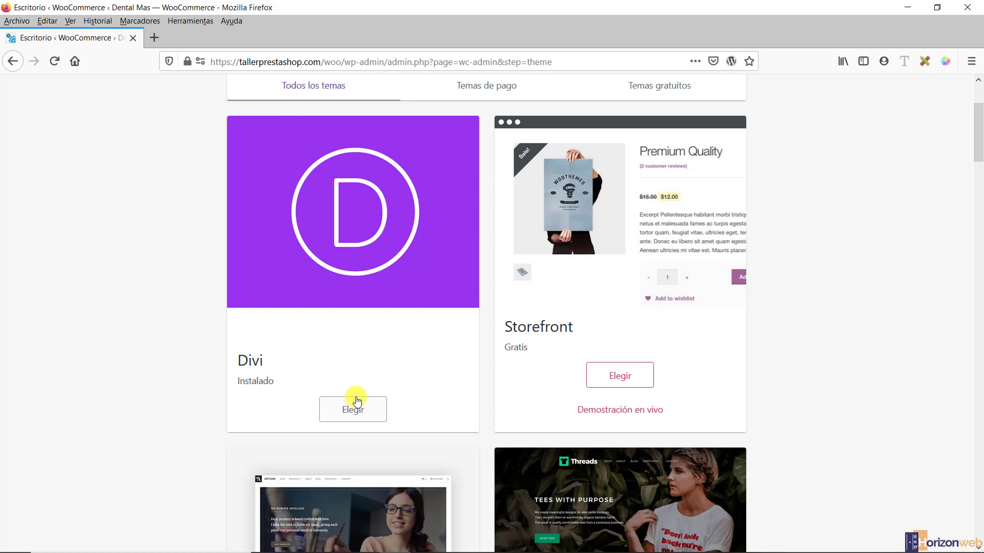
scroll(359, 446, up, 1)
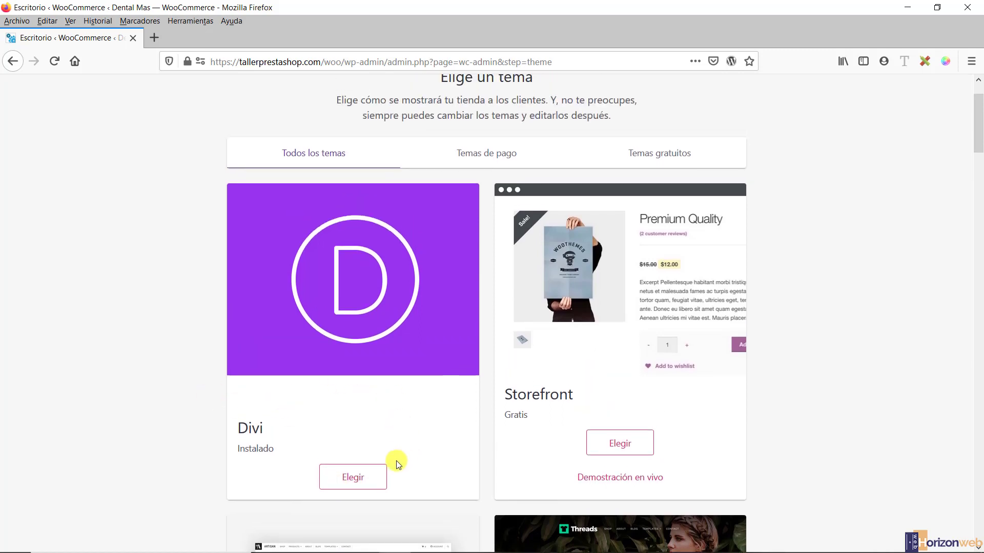
click(354, 481)
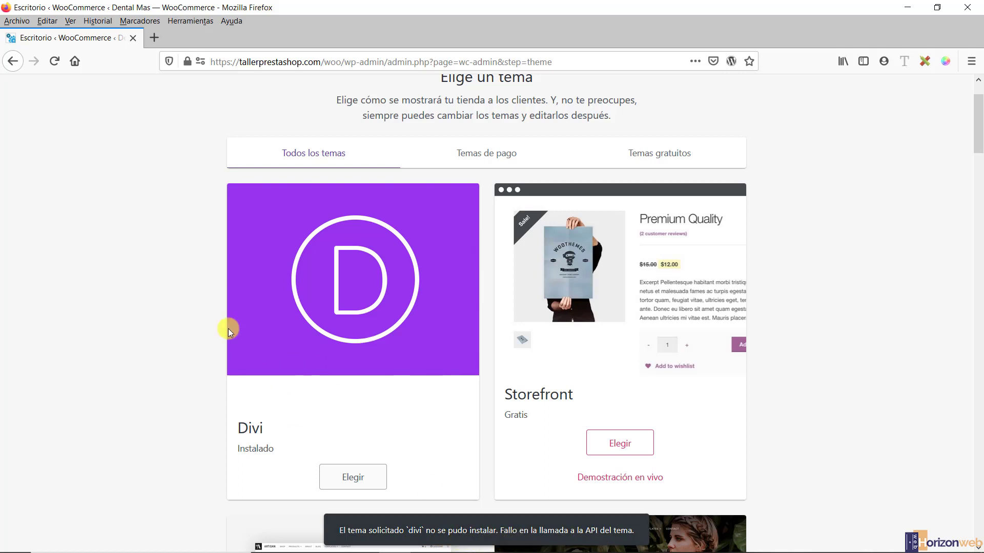
click(926, 327)
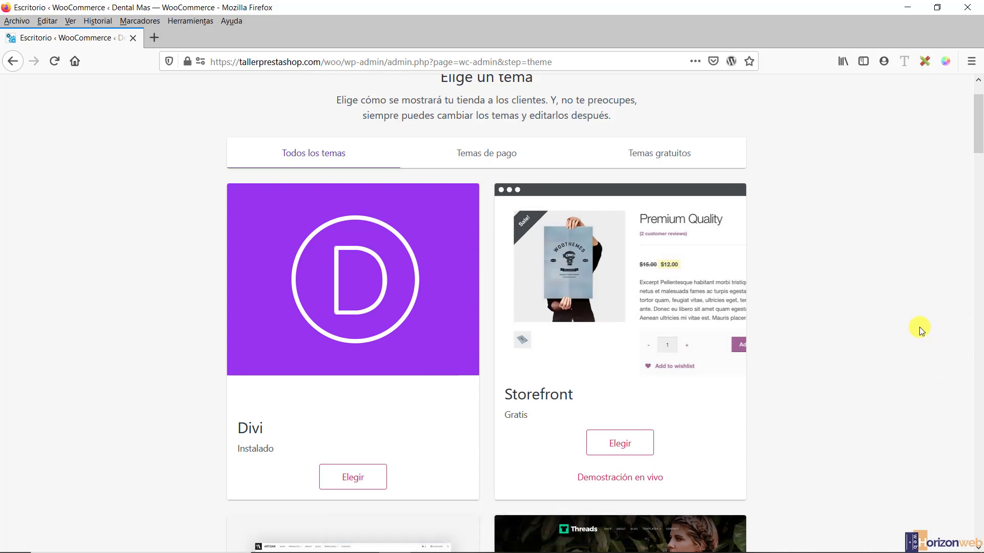
scroll(561, 365, down, 8)
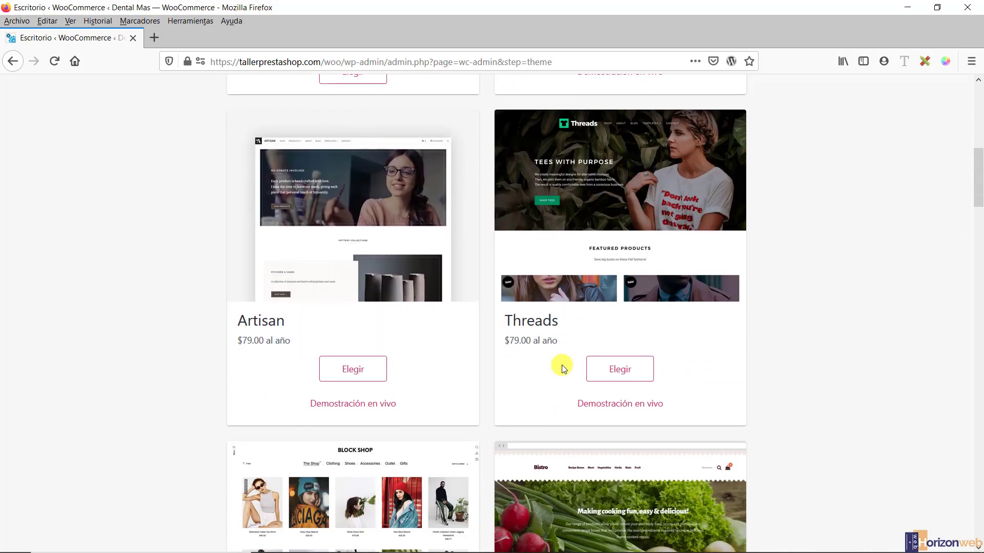
scroll(562, 364, up, 6)
scroll(562, 365, up, 3)
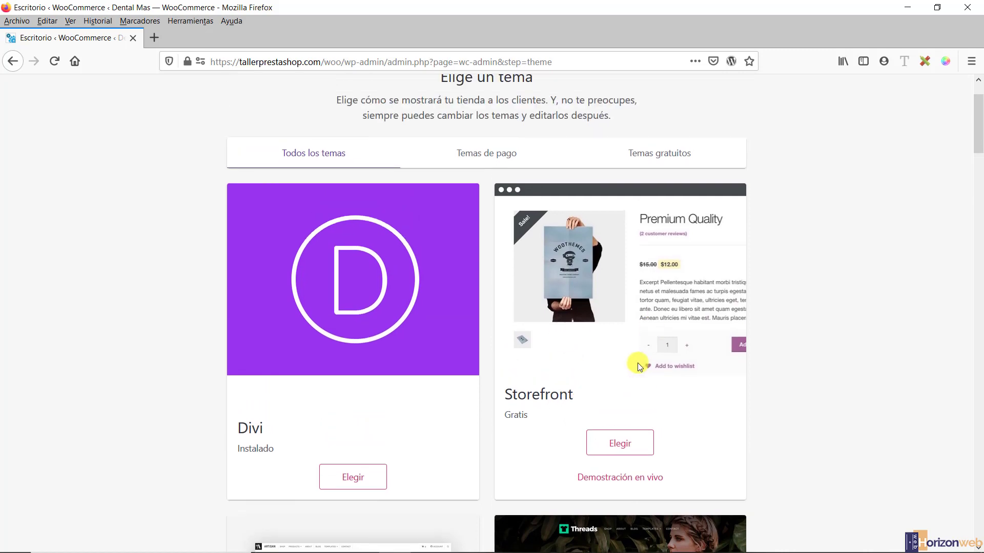
drag(527, 416, 504, 415)
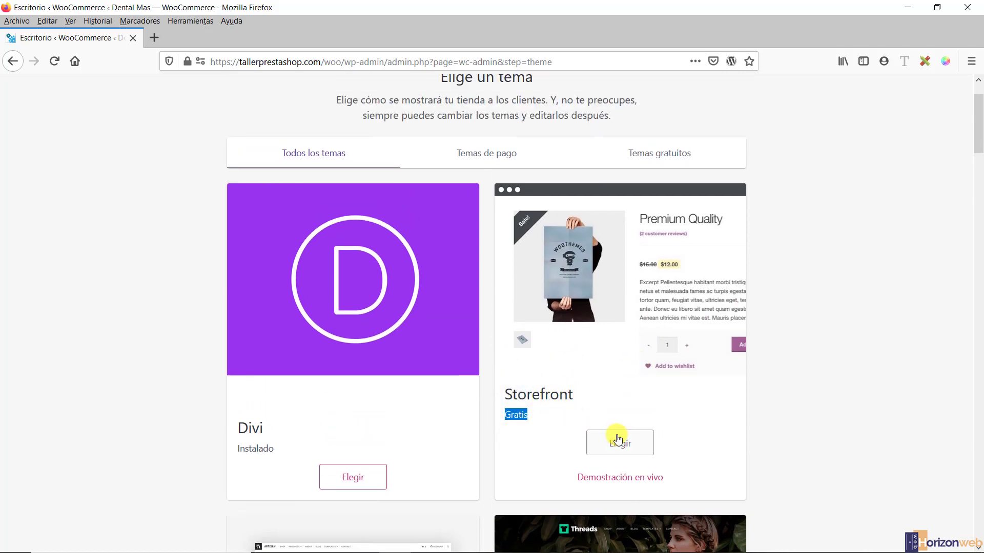
click(877, 418)
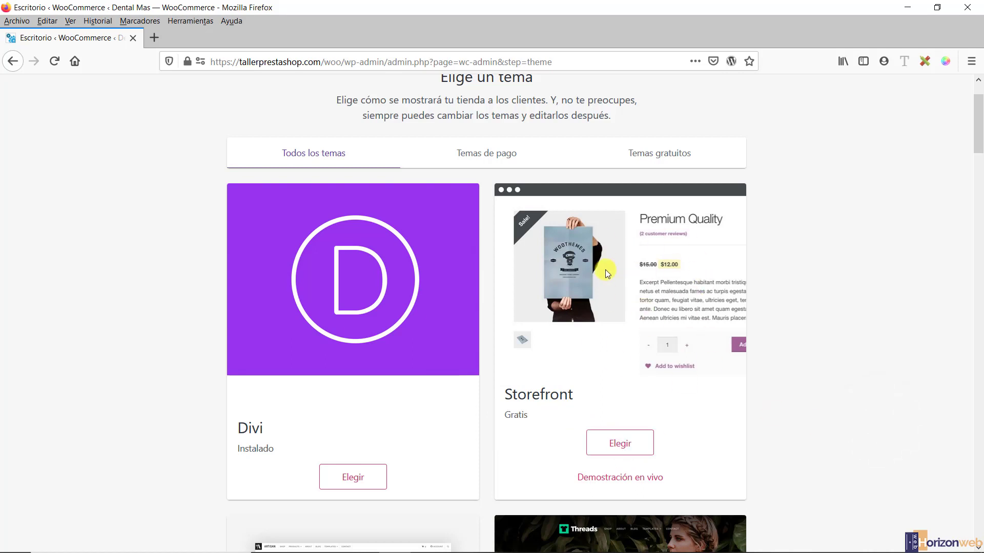